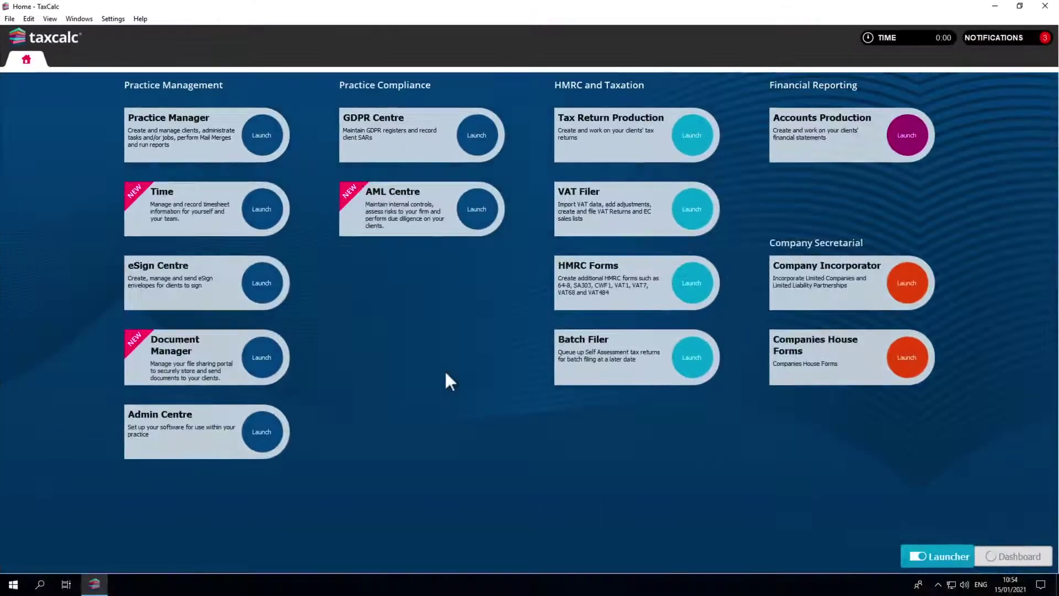
- Open the client's 5 April 2020 SA100 return and go to Other income > Foreign income
left_click(692, 136)
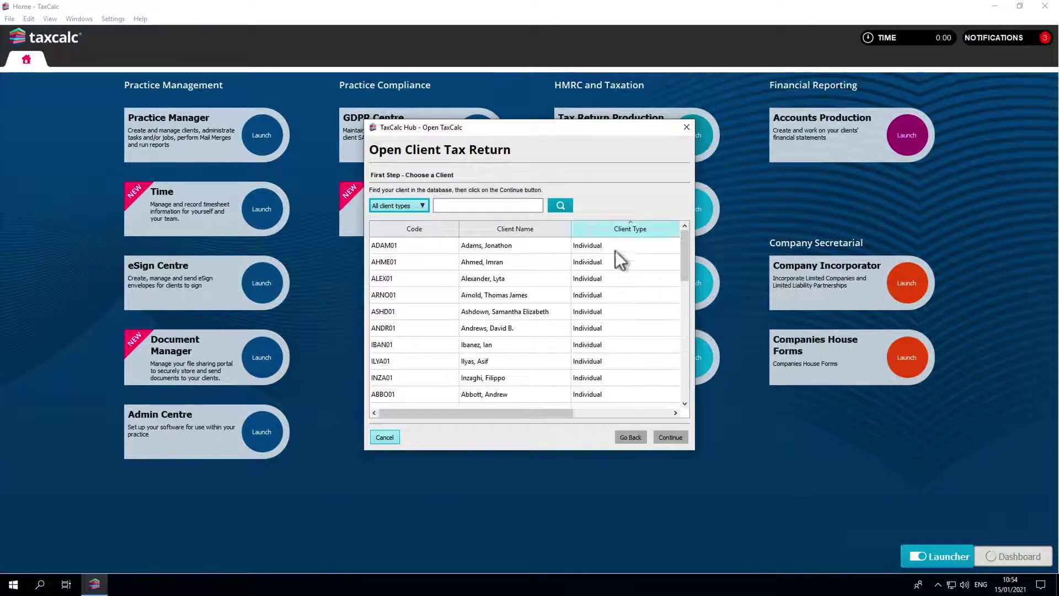
scroll(600, 277, "down", 2)
double_click(598, 291)
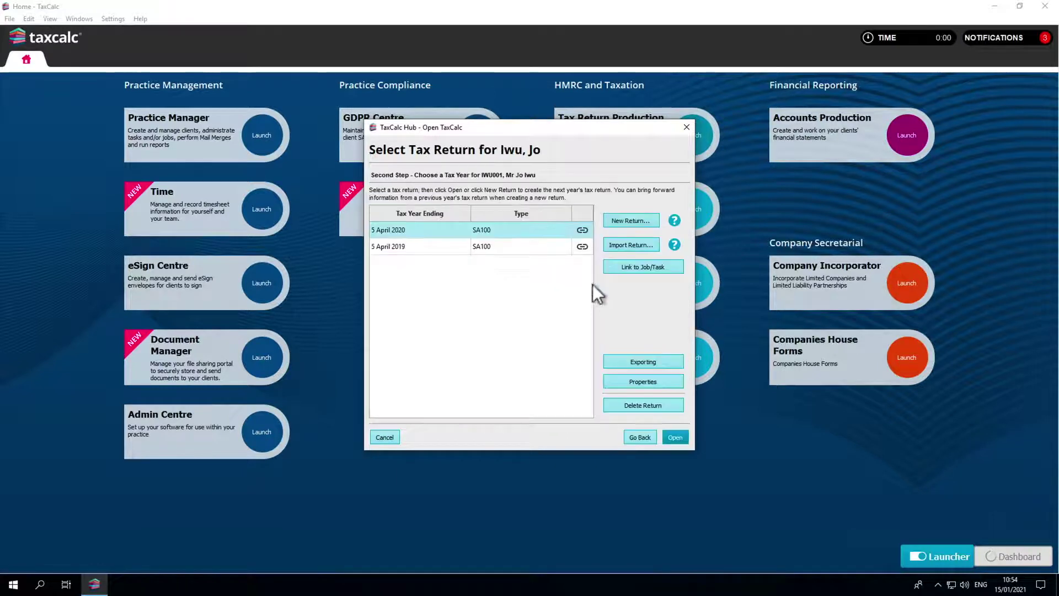
double_click(557, 231)
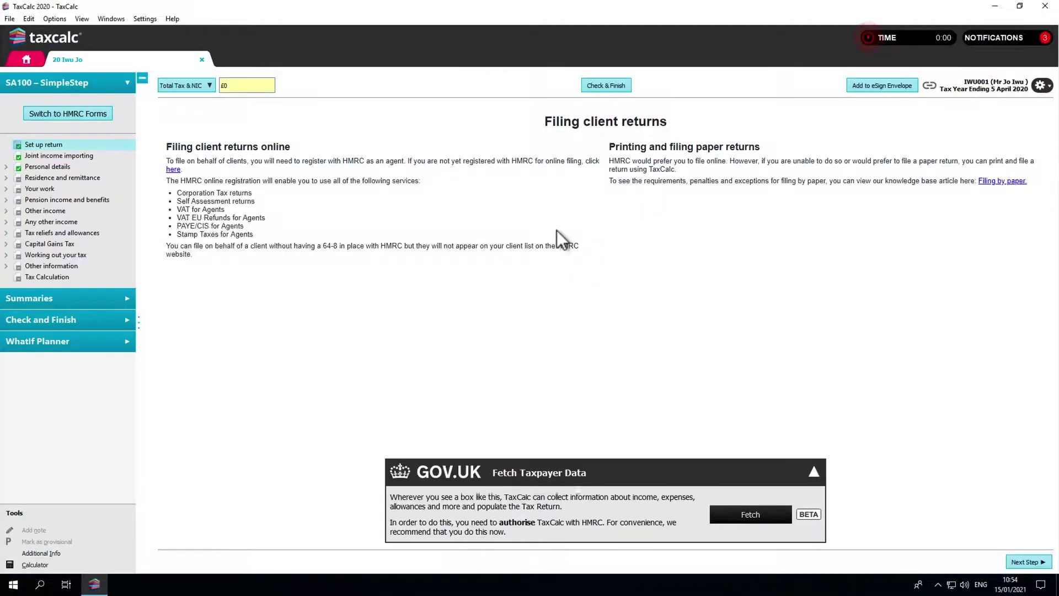
left_click(130, 212)
left_click(104, 263)
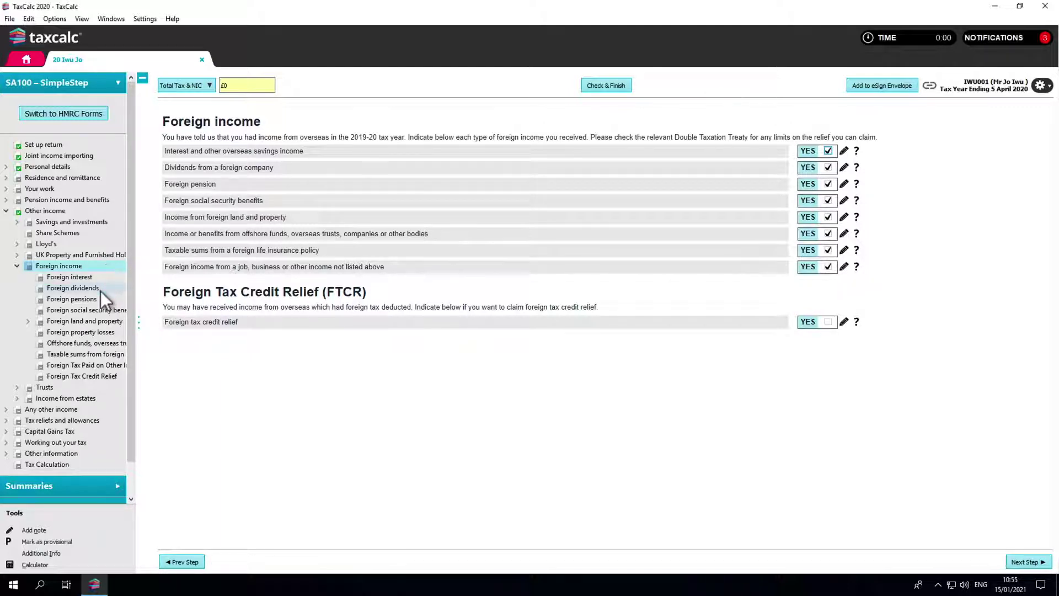
- Go to the Foreign dividends page under Foreign income
left_click(100, 290)
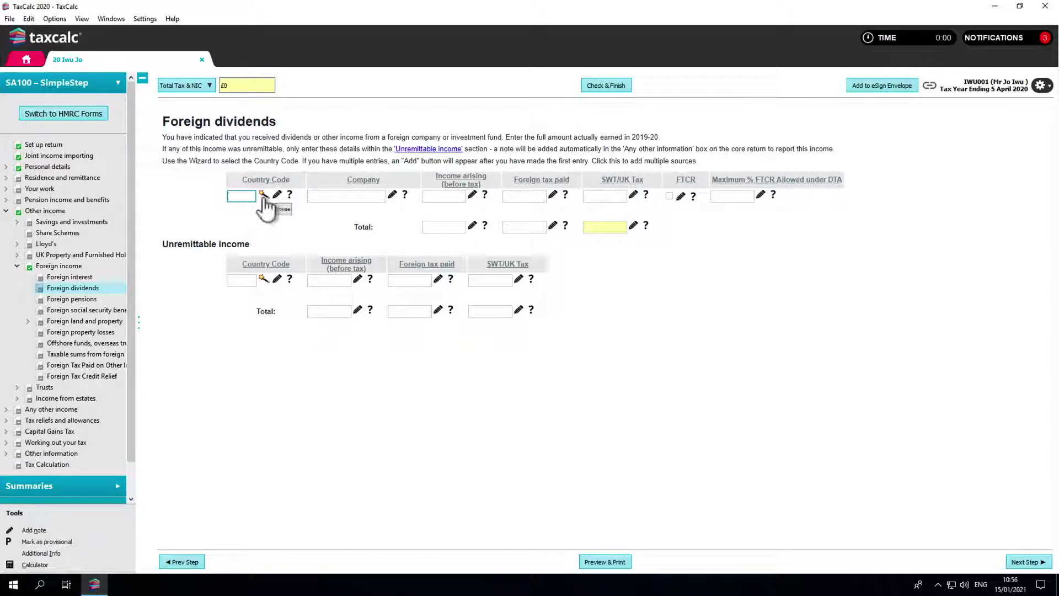
- Search the country list for 'fra' and set the dividend's country code to France, FRA
left_click(263, 195)
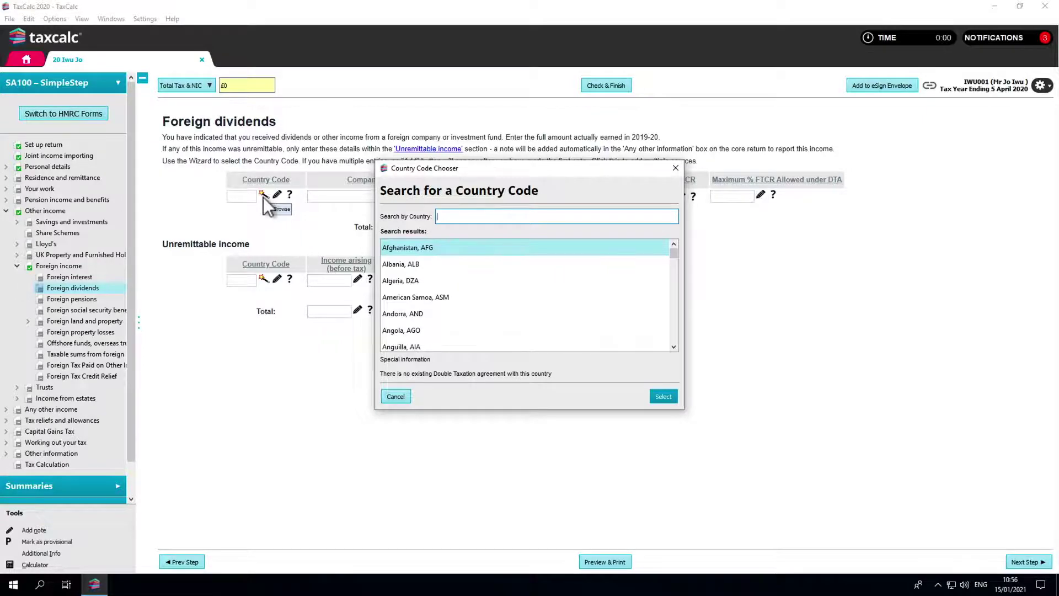
type("fra")
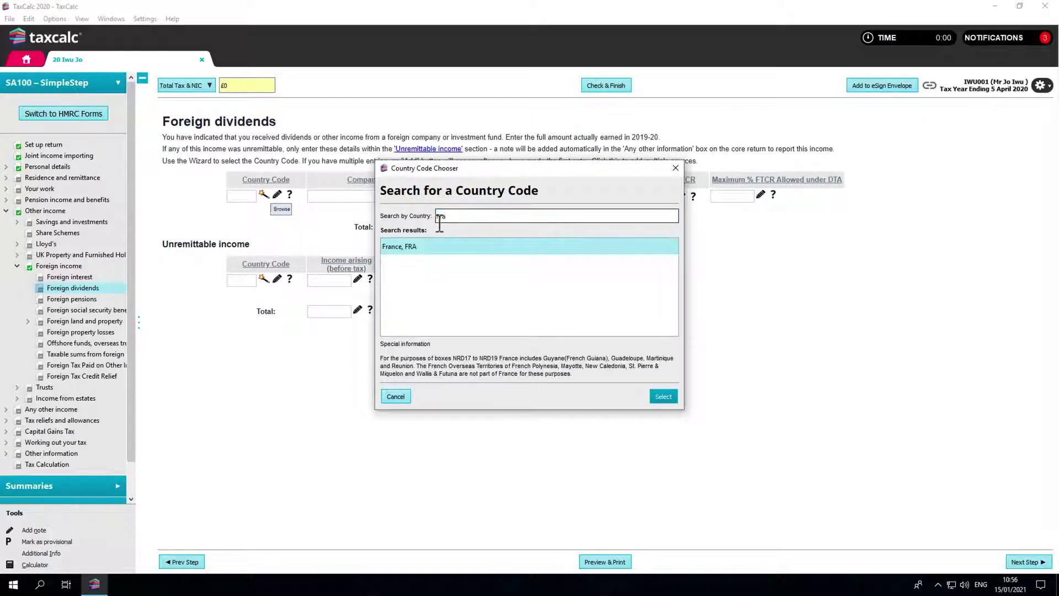
double_click(444, 246)
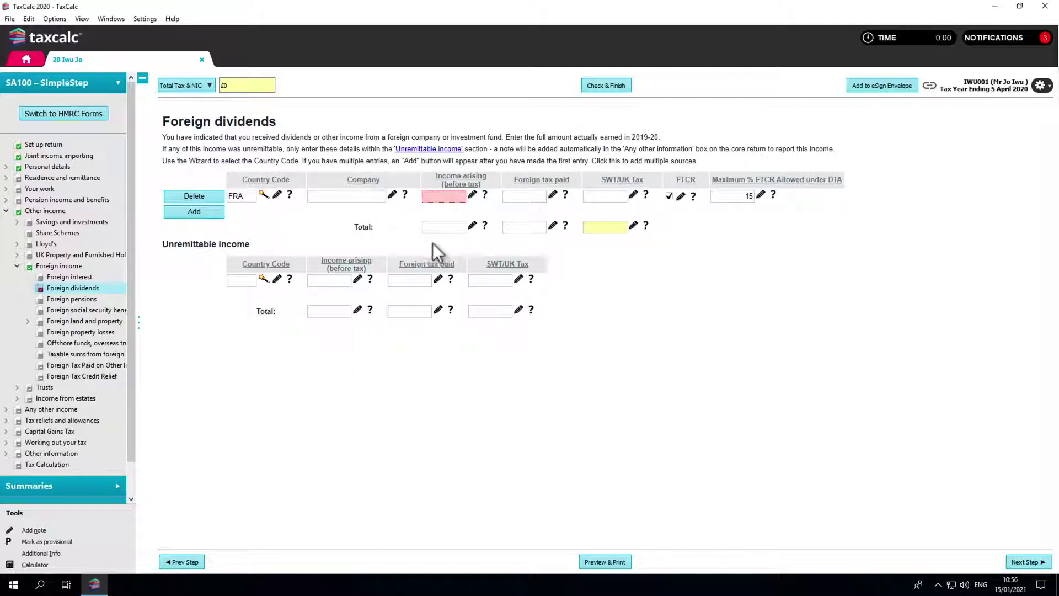
- Enter company Smith and Co with 600 income and 90 foreign tax, then view the FTCR Worksheet
left_click(373, 200)
type("Smith and Co")
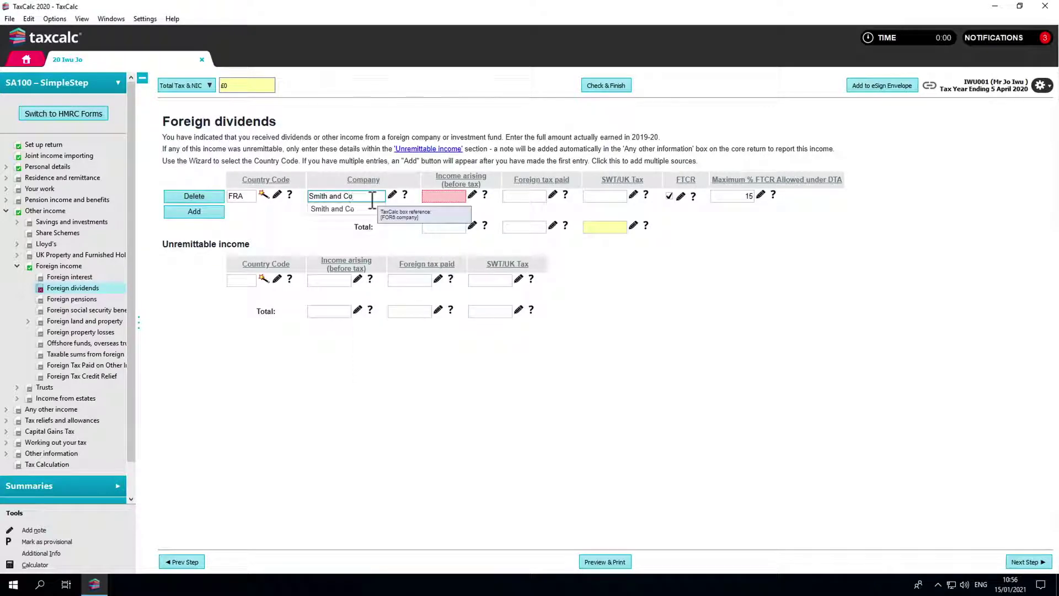
left_click(433, 197)
type("600")
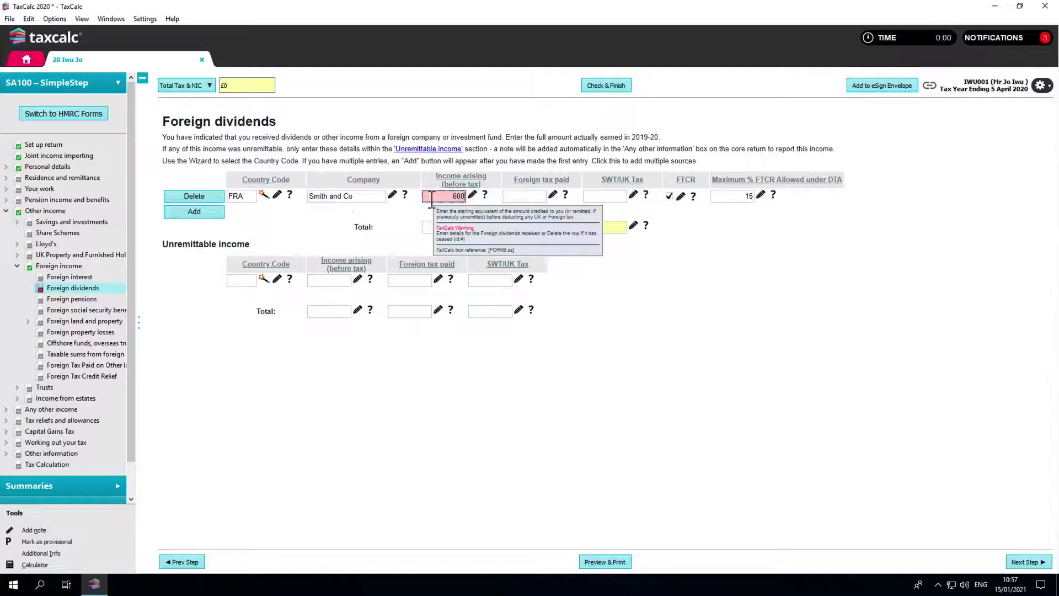
left_click(509, 197)
type("90")
left_click(508, 207)
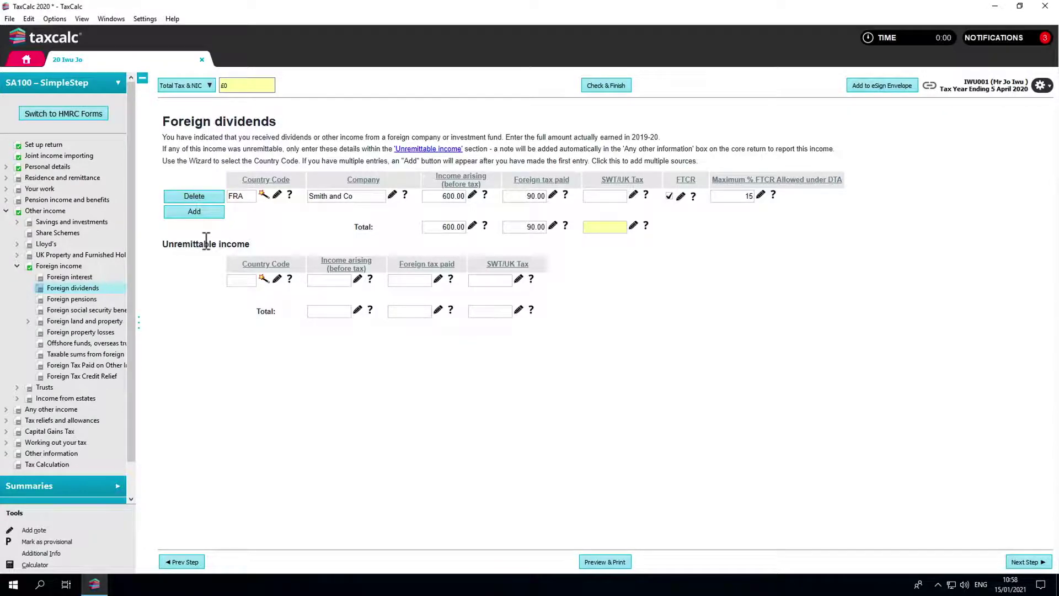
left_click(77, 484)
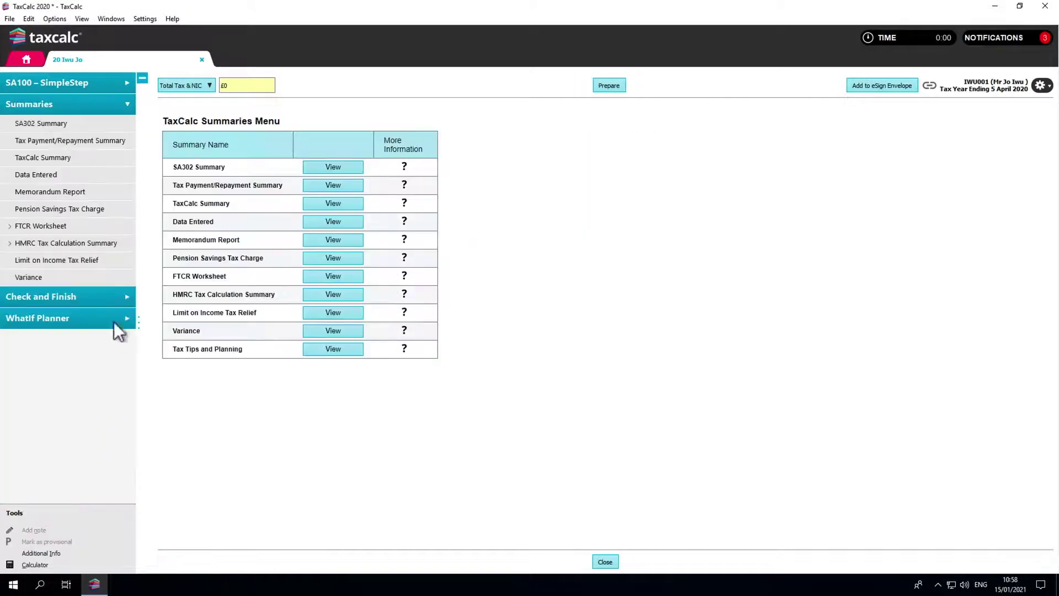
left_click(120, 230)
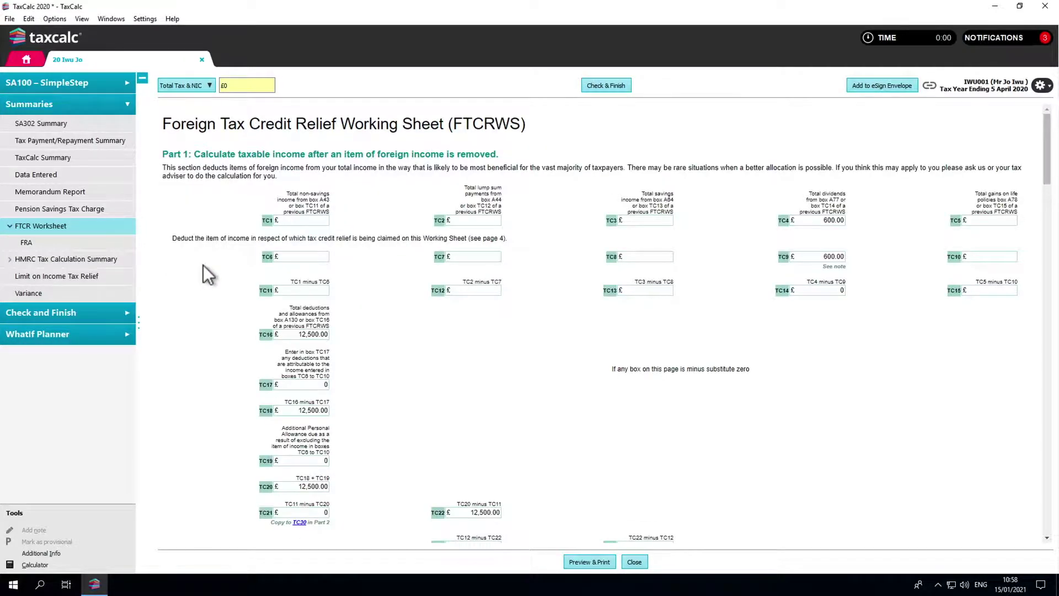
- Scroll the FRA FTCR worksheet to TC145 (90.00 foreign tax) and TC146 (0 relief)
scroll(203, 265, "down", 10)
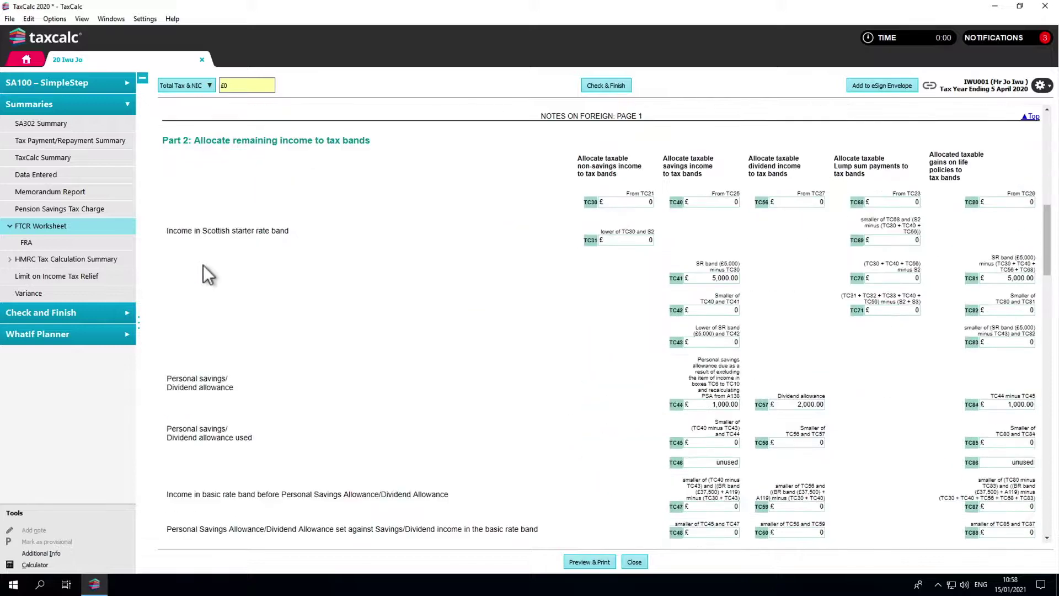
scroll(203, 264, "down", 15)
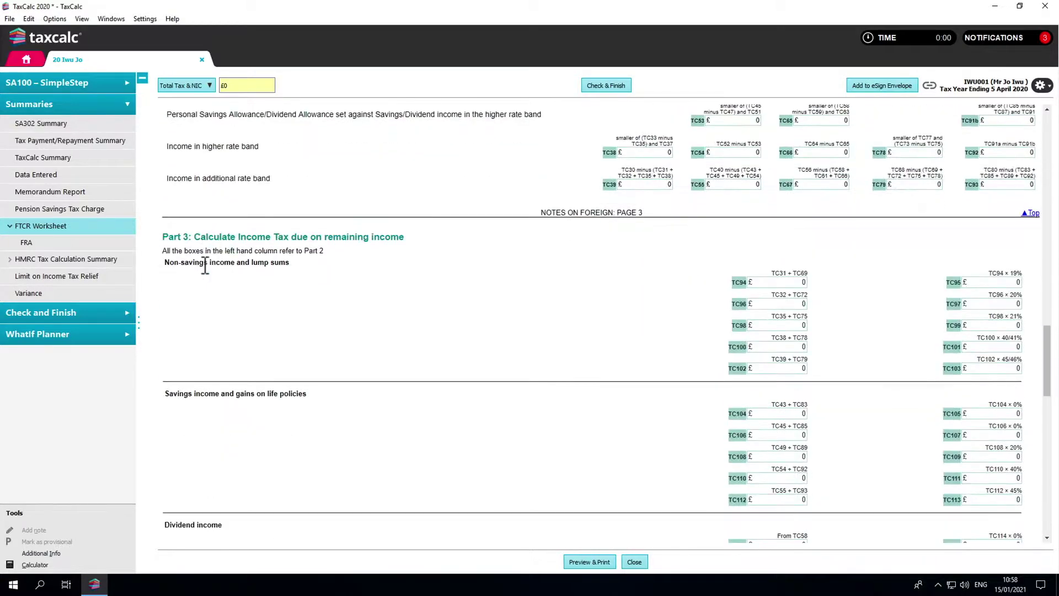
scroll(204, 266, "down", 15)
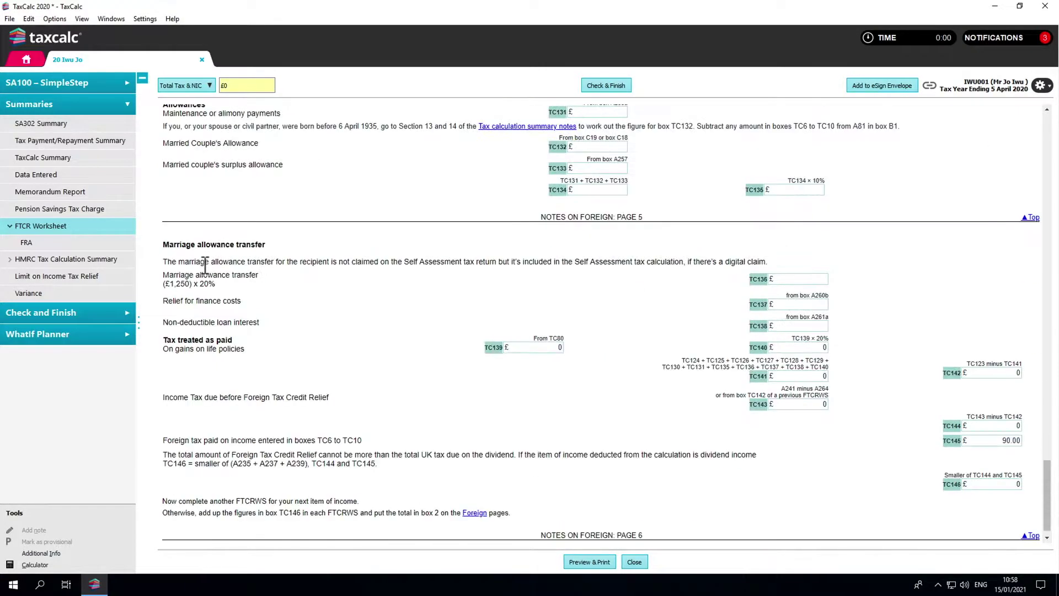
scroll(205, 266, "down", 1)
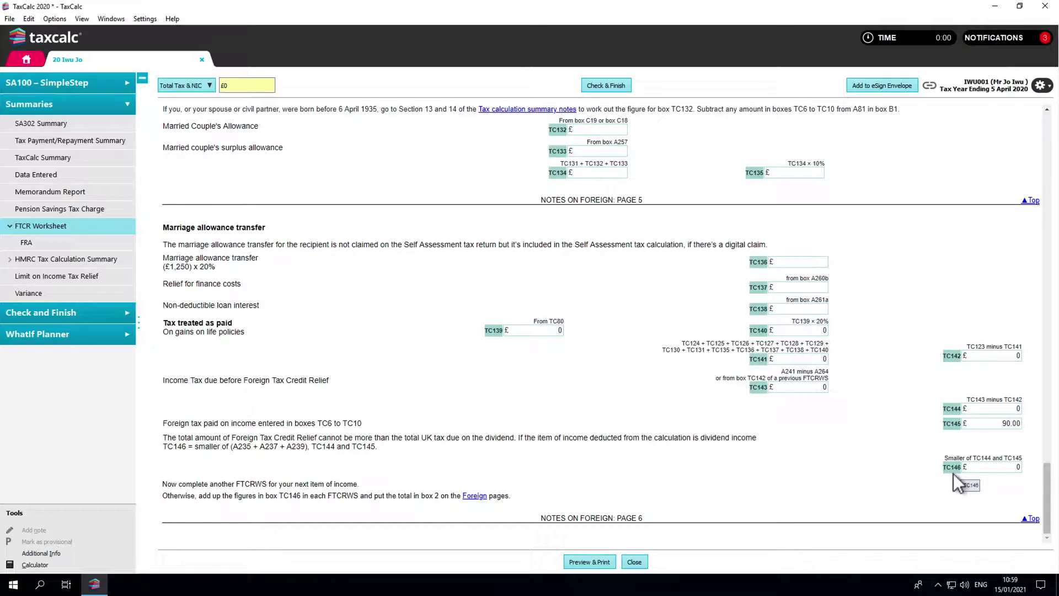
- Return to SA100 SimpleStep and go to Foreign income > Foreign Tax Credit Relief
left_click(104, 83)
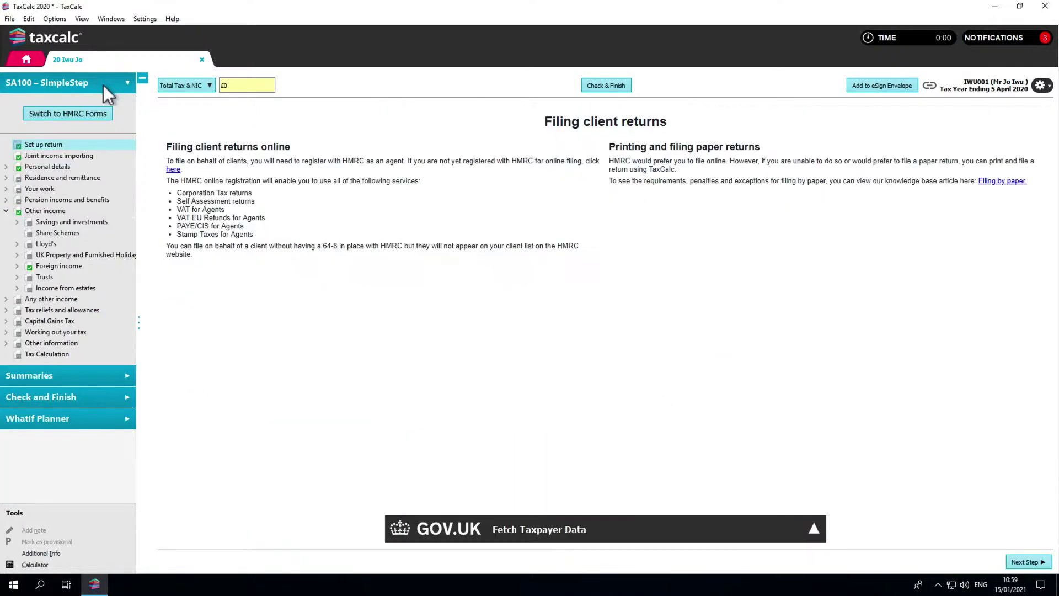
left_click(82, 265)
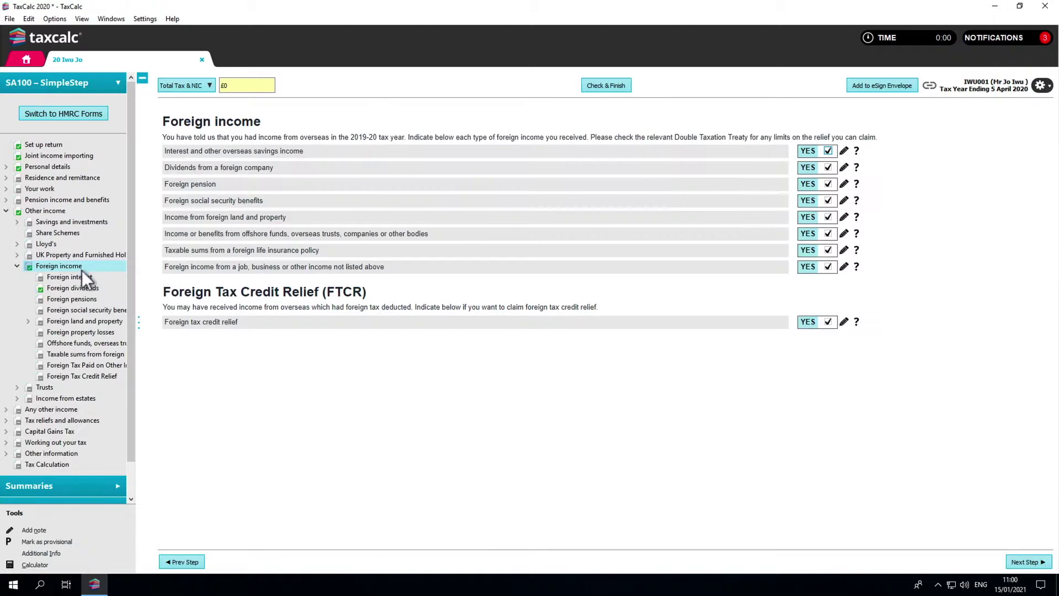
left_click(81, 375)
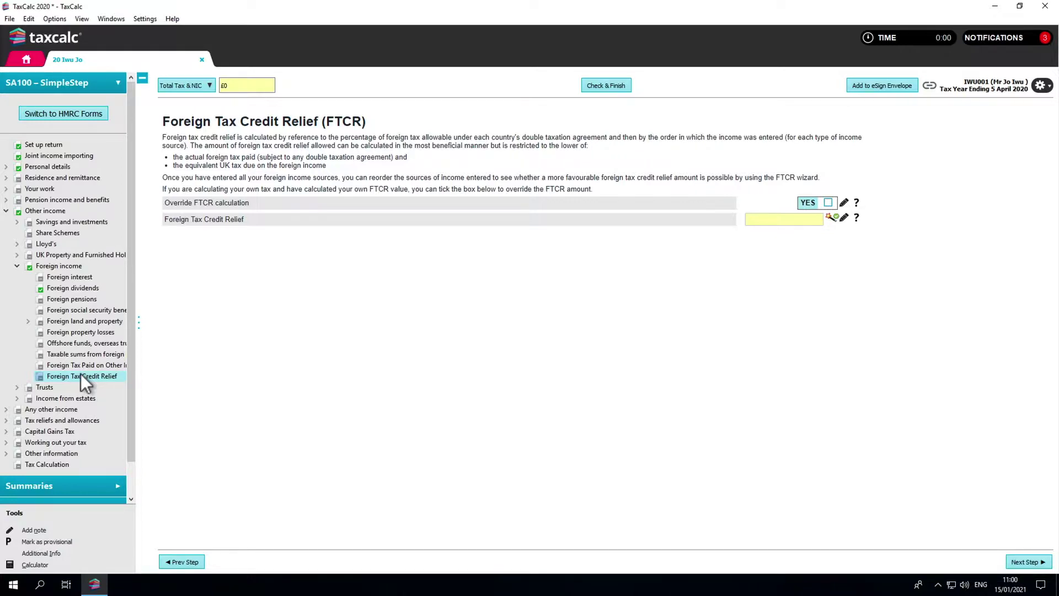
- Tick Override FTCR calculation and enter 100 as the Foreign Tax Credit Relief
left_click(827, 204)
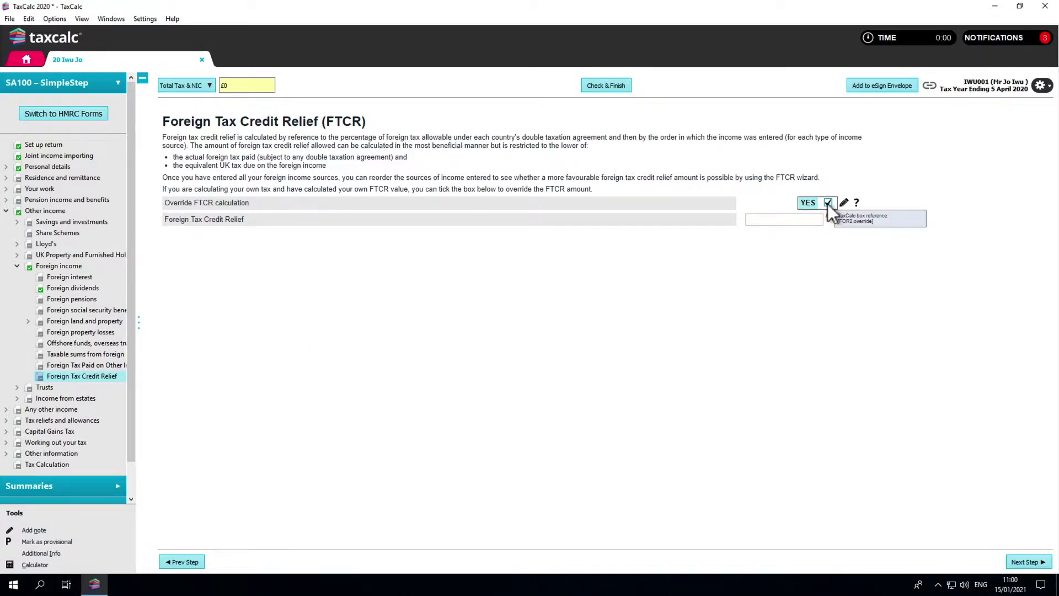
left_click(817, 219)
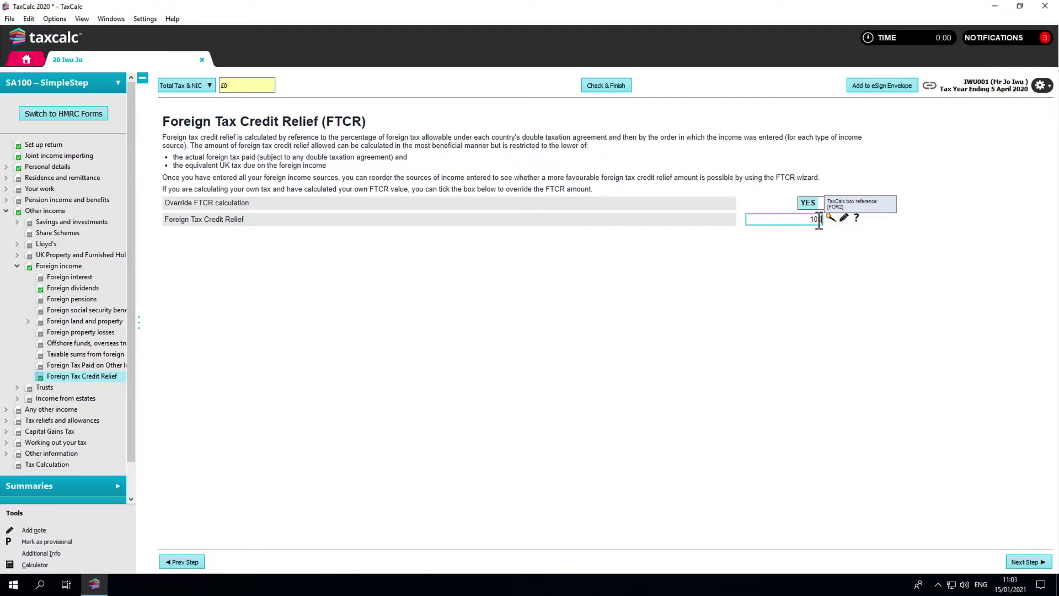
type("100")
key("Tab")
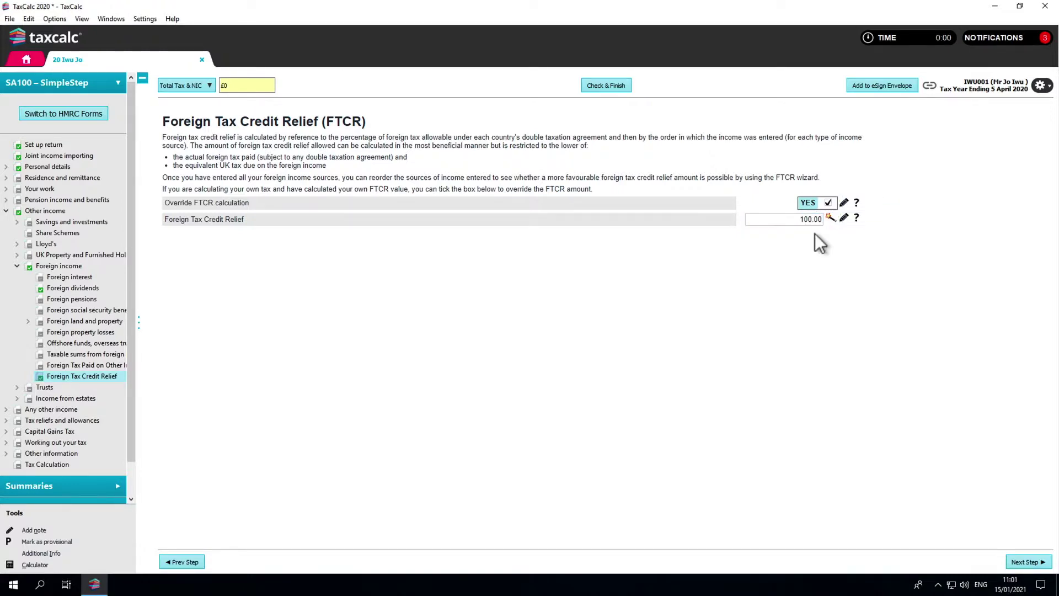